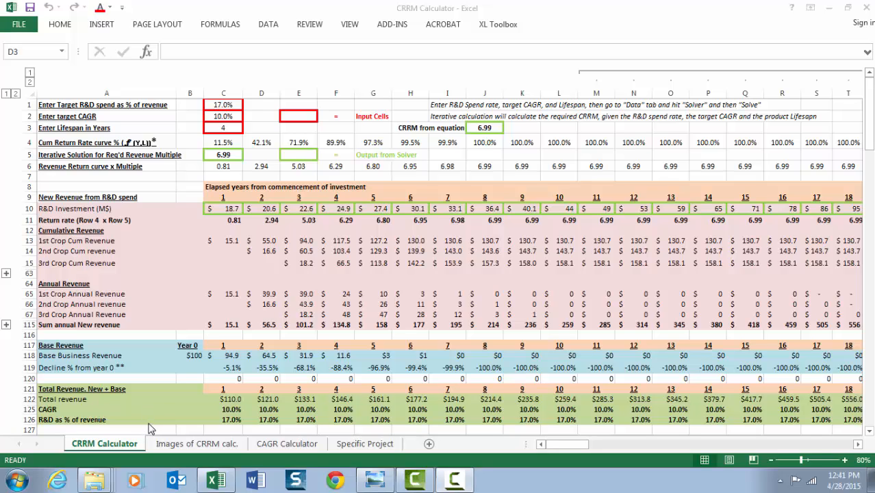
Review the input cells for target R&D spend, target CAGR and lifespan in years.
{"action": "left_click", "coordinate": [868, 124]}
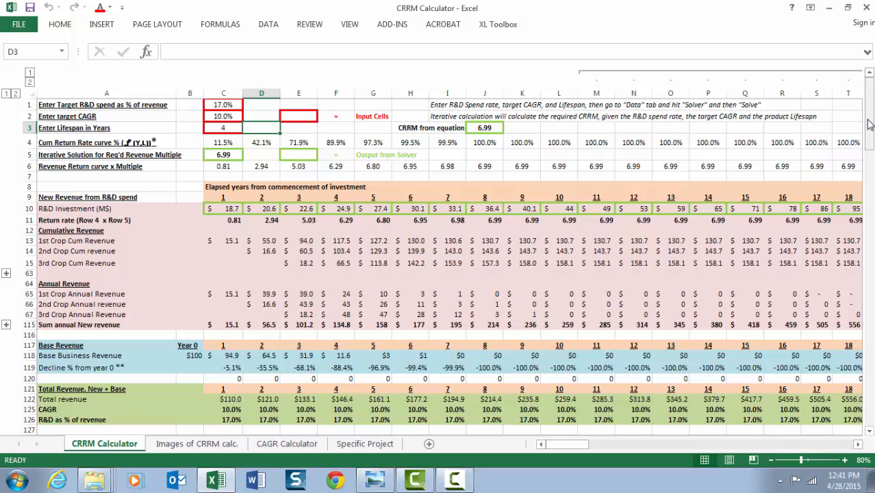
{"action": "left_click", "coordinate": [227, 104]}
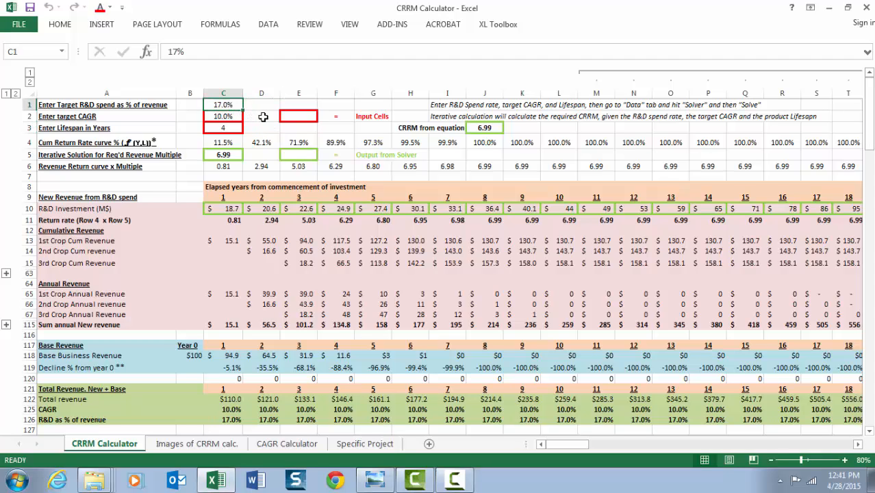
{"action": "left_click", "coordinate": [238, 117]}
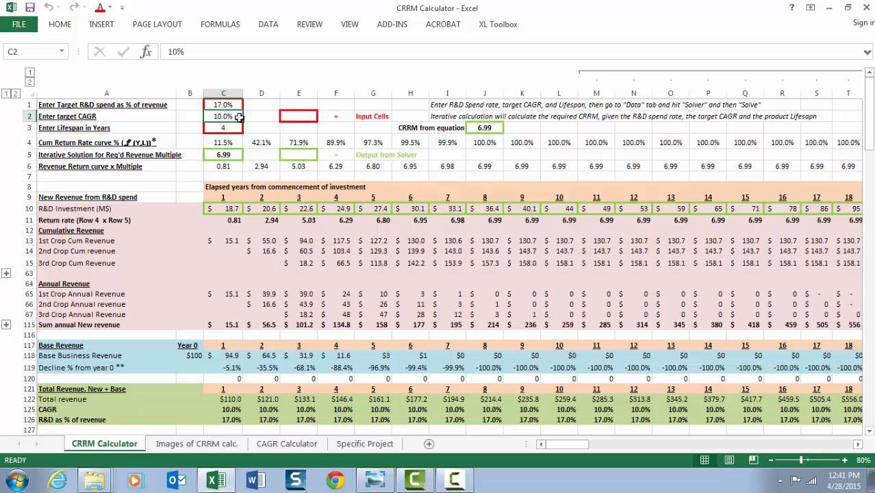
{"action": "left_click", "coordinate": [236, 128]}
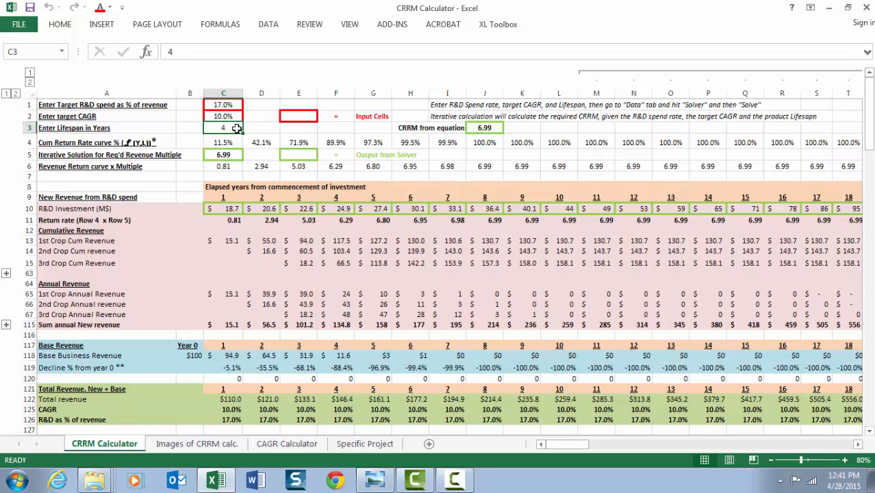
{"action": "left_click", "coordinate": [266, 128]}
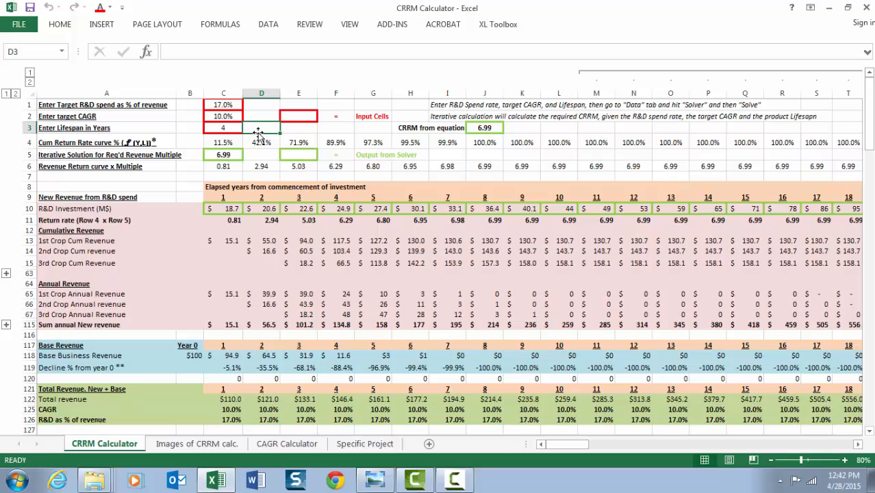
View the CRRM equation in the Formula 4 image, close it and return to the calculator sheet.
{"action": "left_click", "coordinate": [377, 481]}
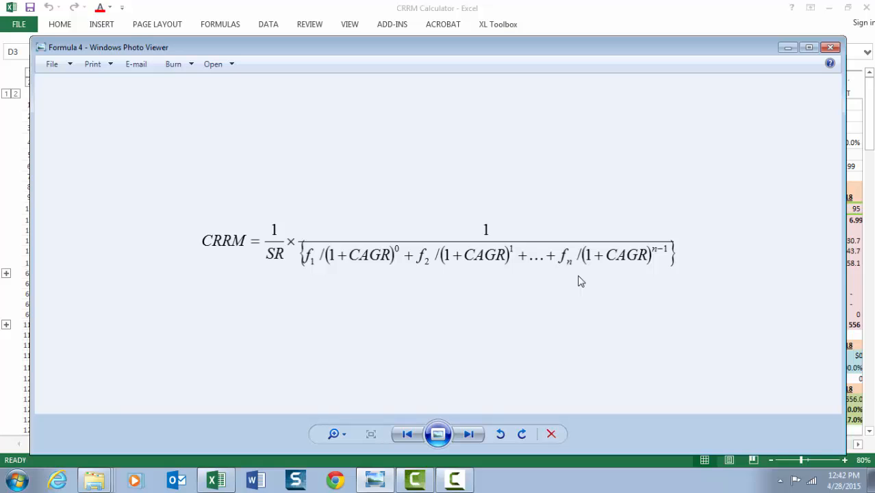
{"action": "left_click", "coordinate": [831, 48]}
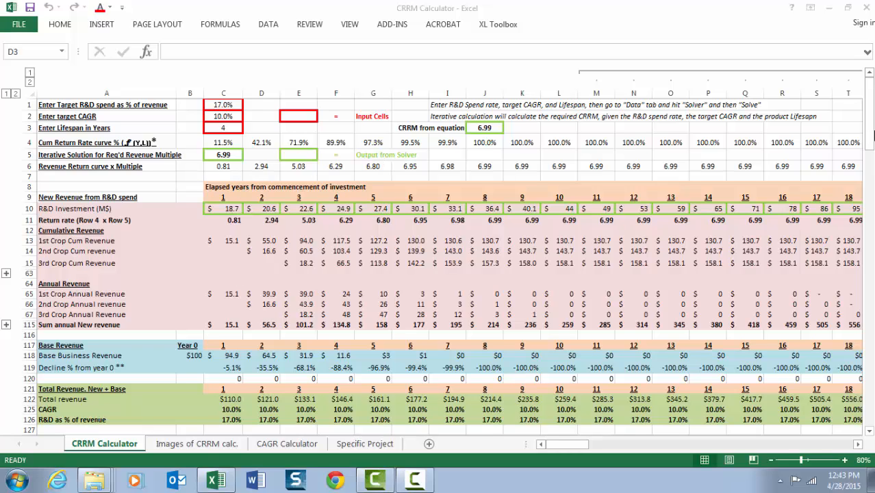
{"action": "left_click", "coordinate": [870, 137]}
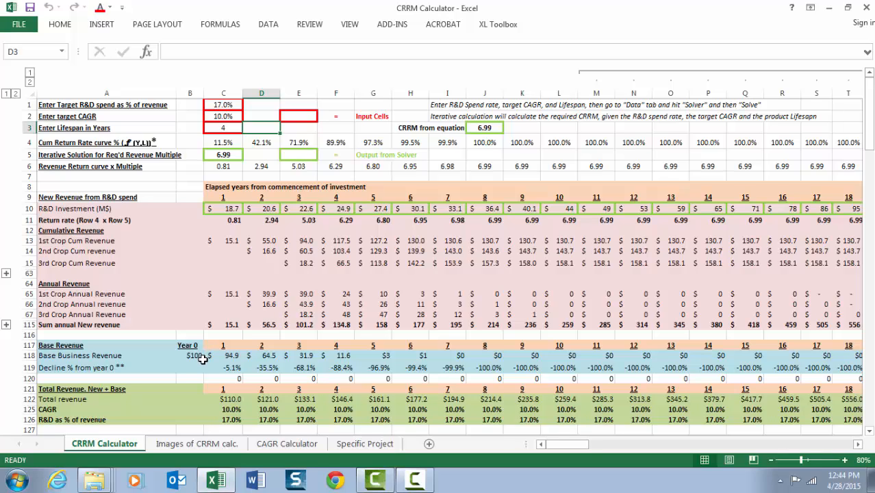
Inspect the year 0 base business revenue and the total revenue formulas for years 1 and 2.
{"action": "left_click_drag", "start_coordinate": [203, 358], "coordinate": [203, 200]}
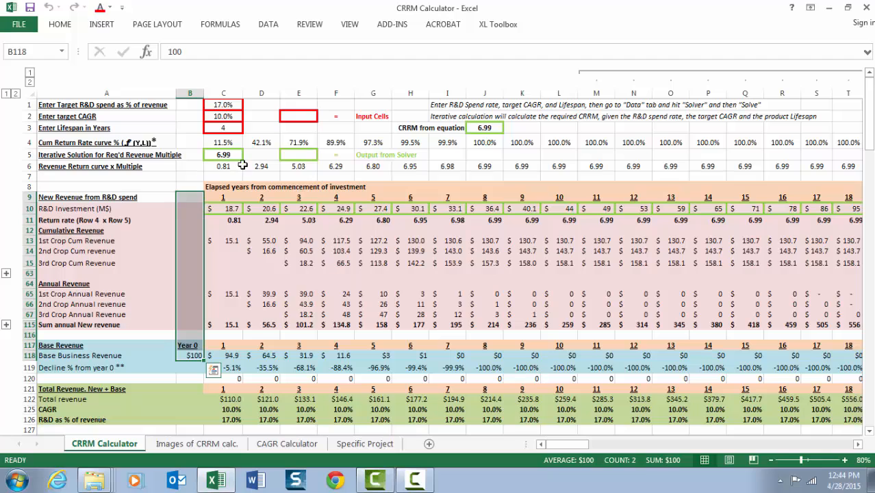
{"action": "left_click", "coordinate": [195, 355]}
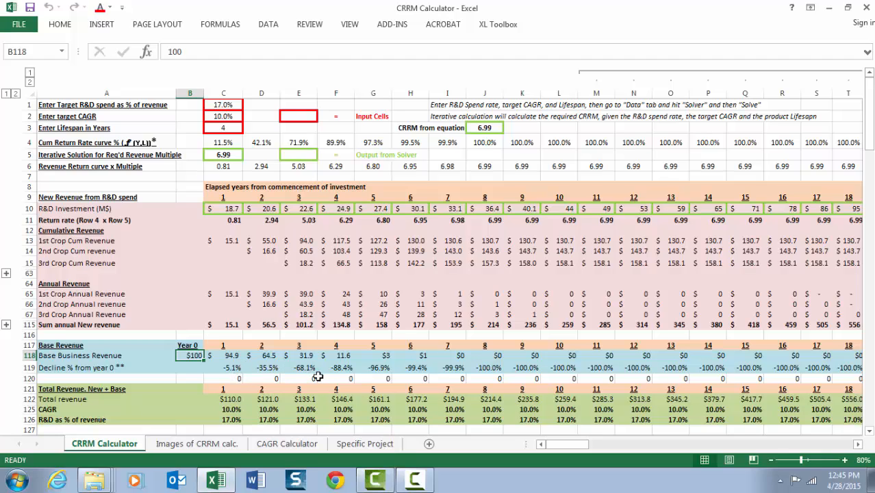
{"action": "left_click", "coordinate": [319, 378]}
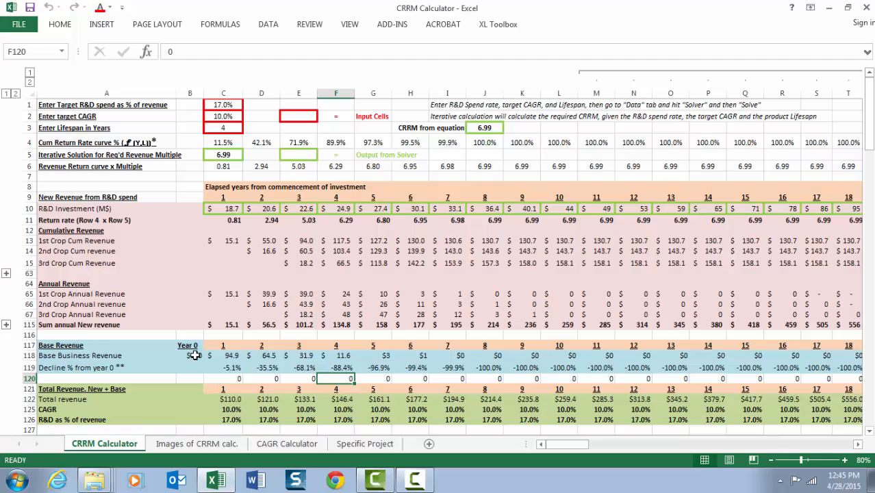
{"action": "left_click", "coordinate": [235, 400]}
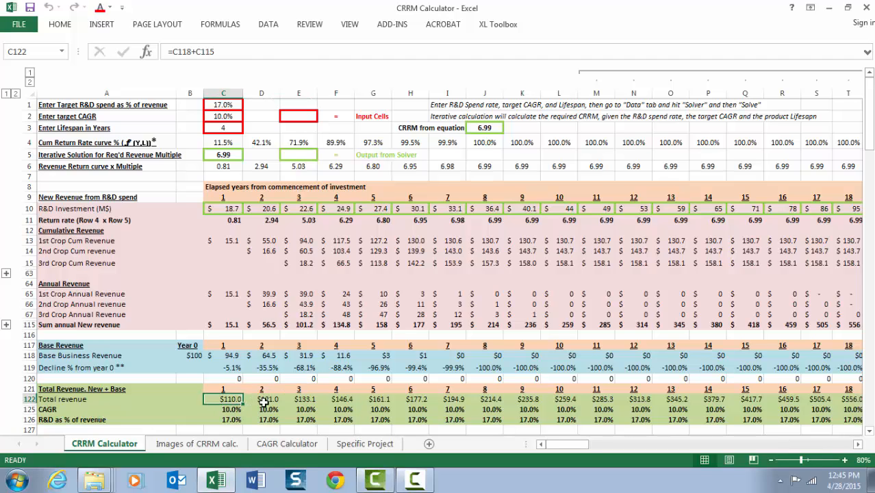
{"action": "left_click", "coordinate": [266, 399]}
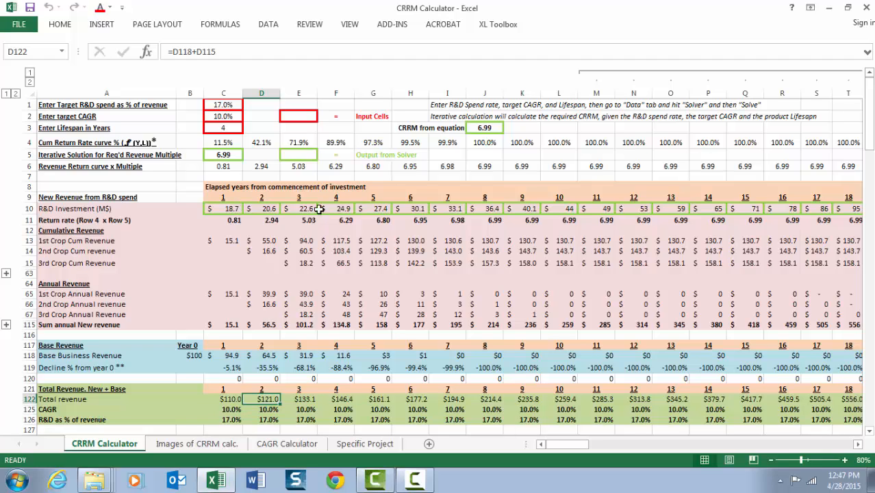
Examine the cumulative return rate curve formulas in row 4 for years 1, 2 and 4.
{"action": "left_click", "coordinate": [230, 143]}
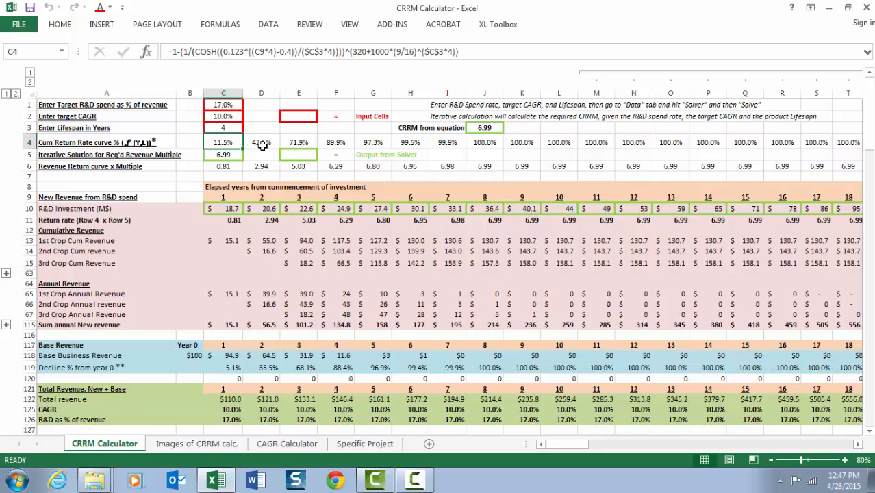
{"action": "left_click", "coordinate": [260, 146]}
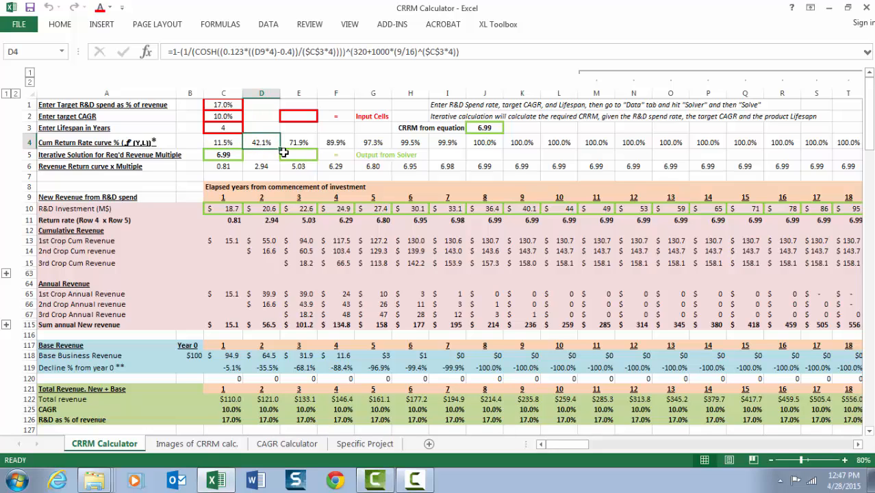
{"action": "left_click", "coordinate": [336, 145]}
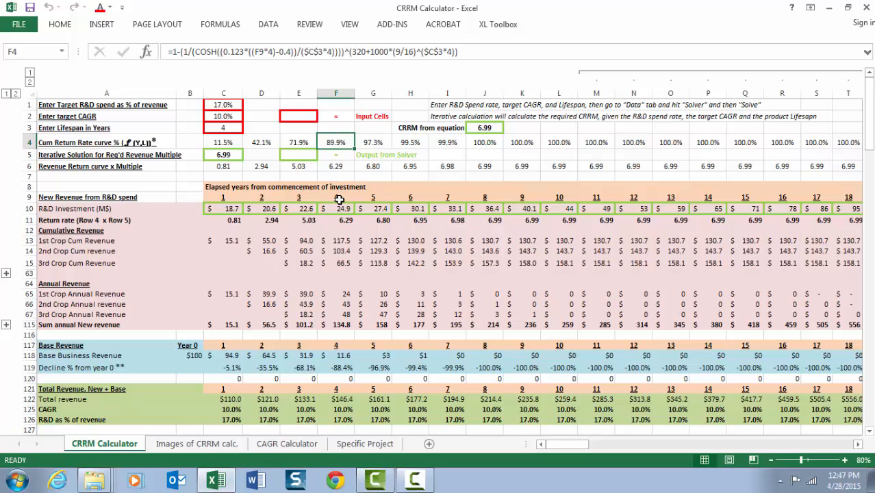
Inspect the first and second crop cumulative revenue formulas and the year 2 R&D investment.
{"action": "left_click", "coordinate": [227, 242]}
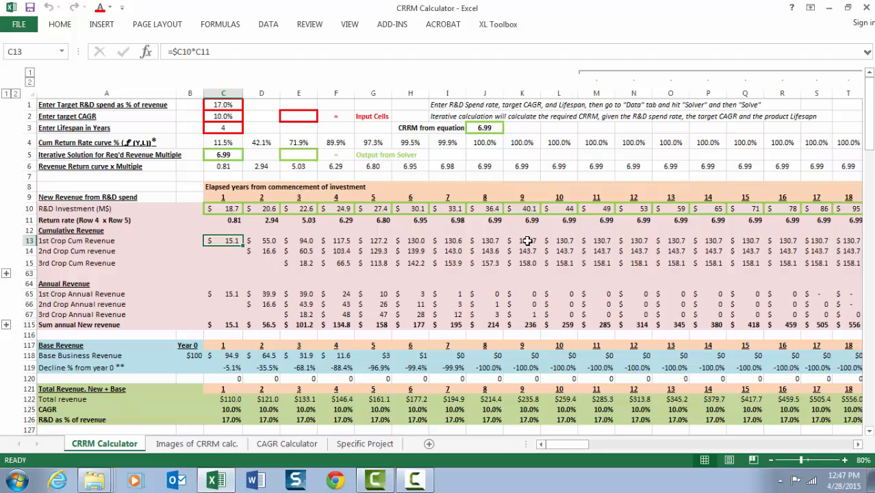
{"action": "left_click", "coordinate": [269, 244]}
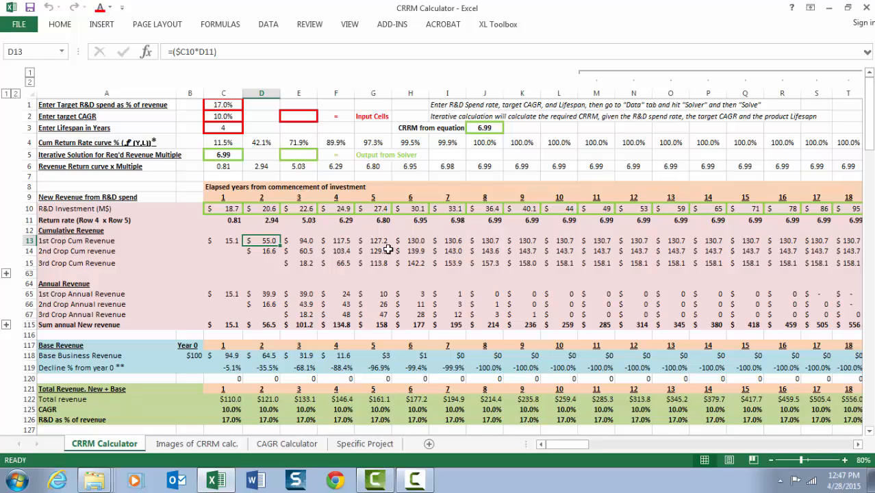
{"action": "left_click", "coordinate": [271, 209]}
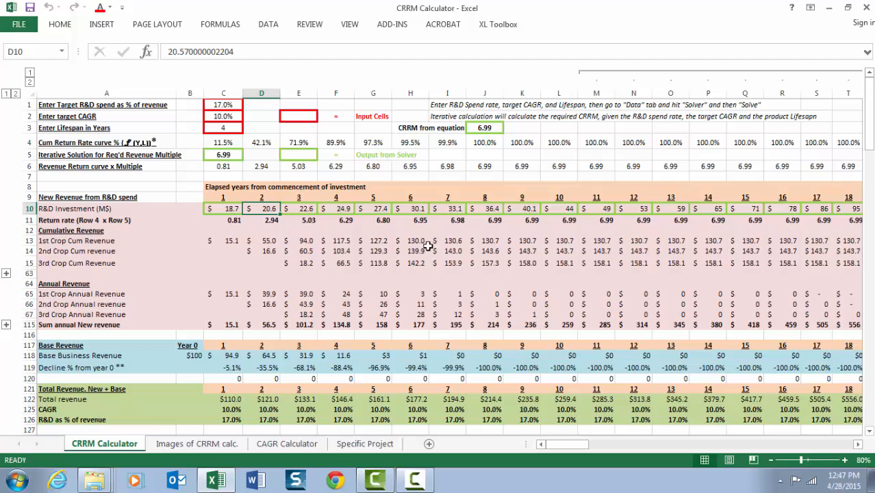
{"action": "left_click", "coordinate": [644, 253]}
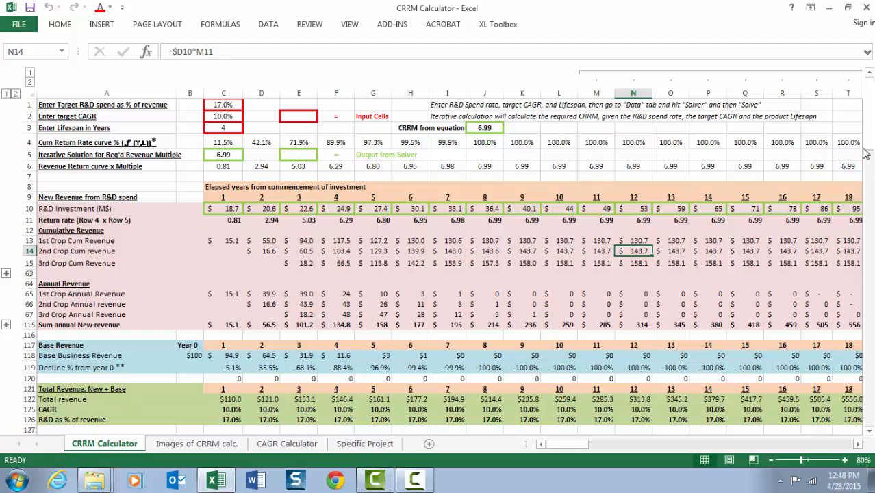
Set the lifespan in years in cell C3 to 16.
{"action": "left_click_drag", "start_coordinate": [868, 144], "coordinate": [863, 77]}
{"action": "left_click", "coordinate": [233, 128]}
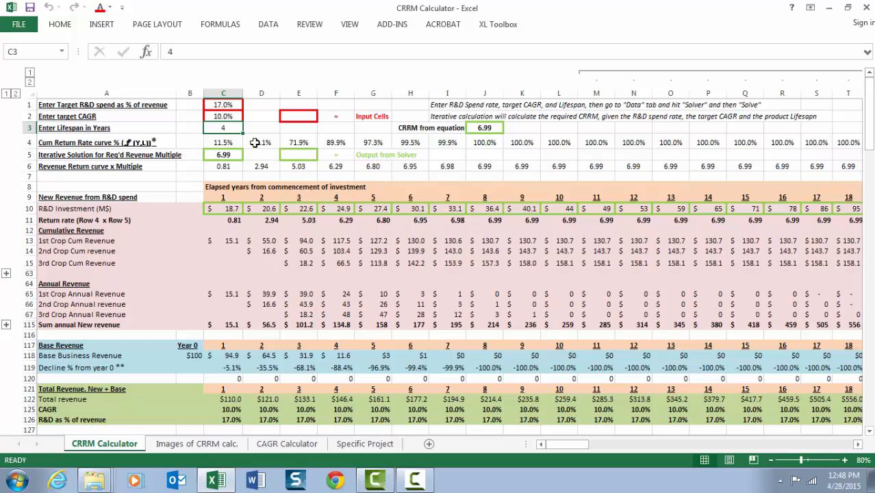
{"action": "type", "text": "16"}
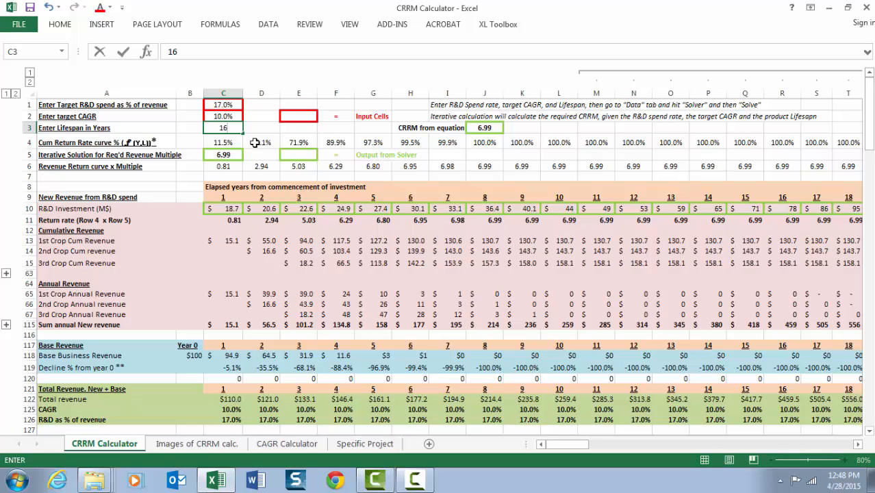
{"action": "key", "text": "Tab"}
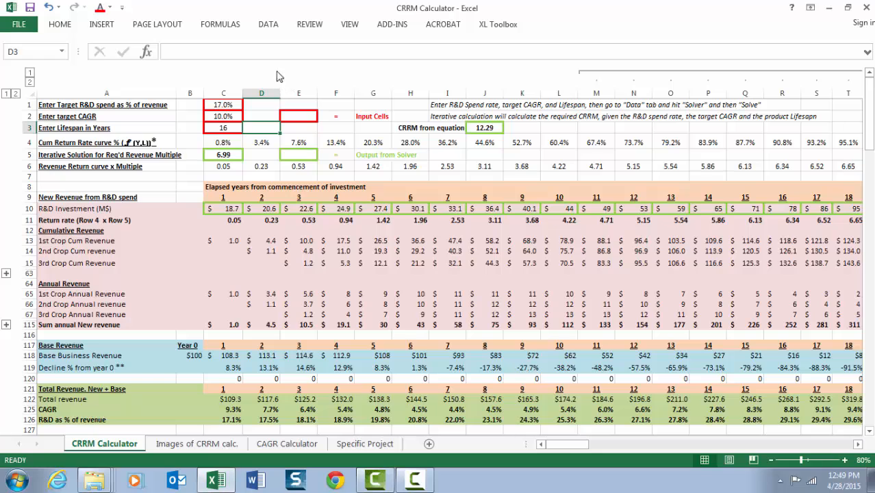
Run Solver with its existing objective, variable cells and constraints, and keep the Solver solution.
{"action": "left_click", "coordinate": [266, 26]}
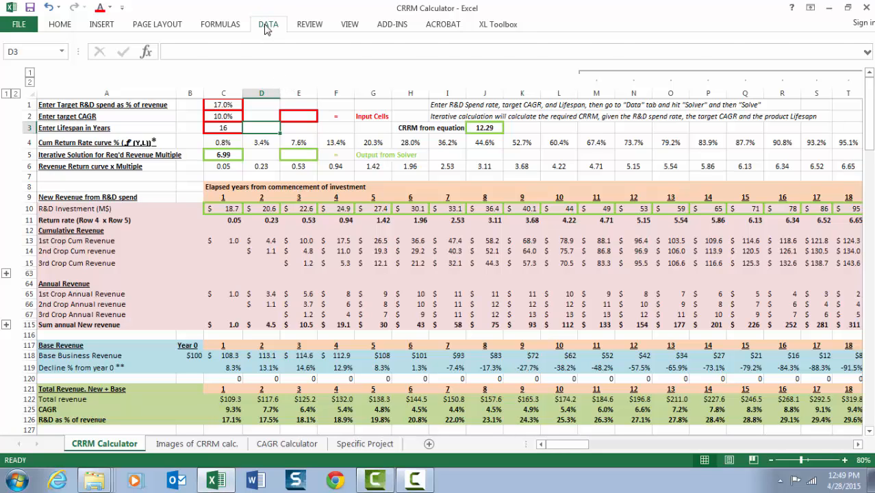
{"action": "left_click", "coordinate": [267, 26]}
{"action": "left_click", "coordinate": [267, 26]}
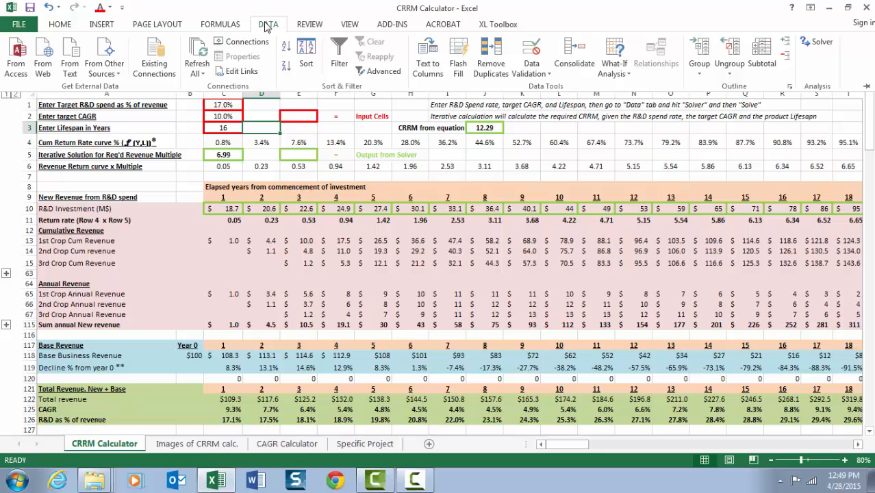
{"action": "left_click", "coordinate": [822, 49]}
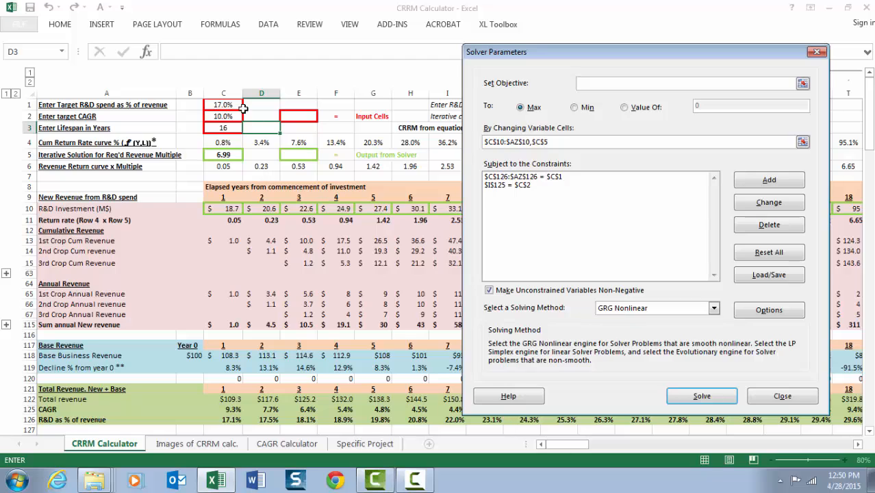
{"action": "left_click", "coordinate": [703, 399]}
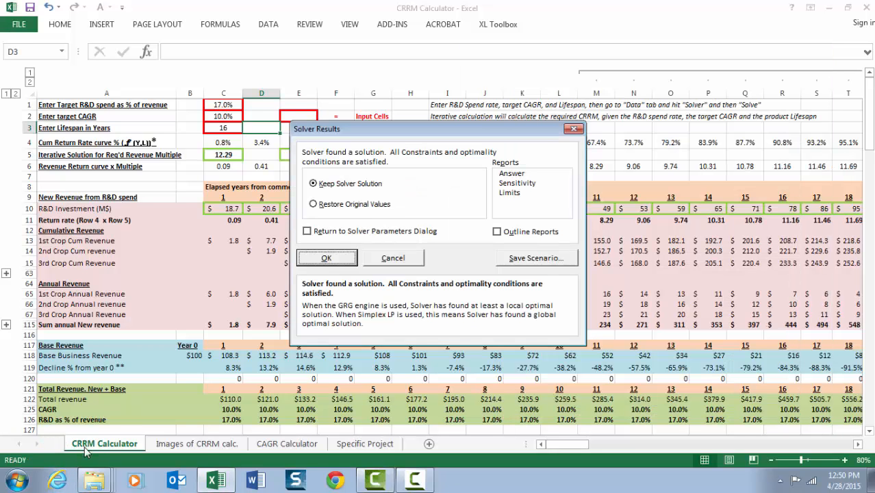
{"action": "left_click", "coordinate": [327, 261]}
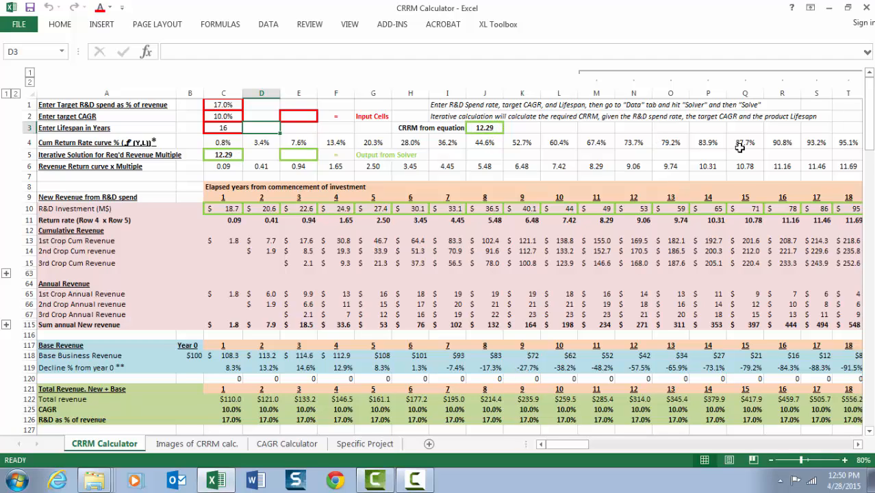
Examine base business revenue, the later-year columns and the second crop annual revenue in the re-solved model.
{"action": "left_click_drag", "start_coordinate": [868, 142], "coordinate": [869, 146]}
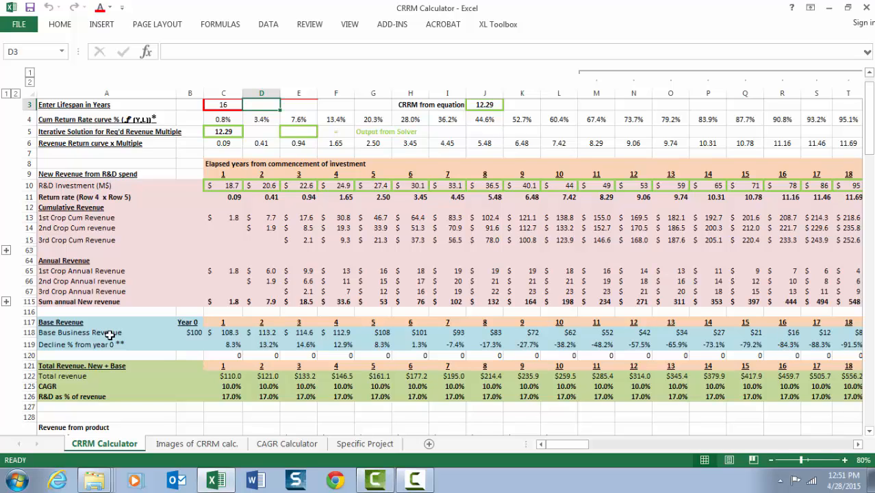
{"action": "left_click", "coordinate": [196, 332]}
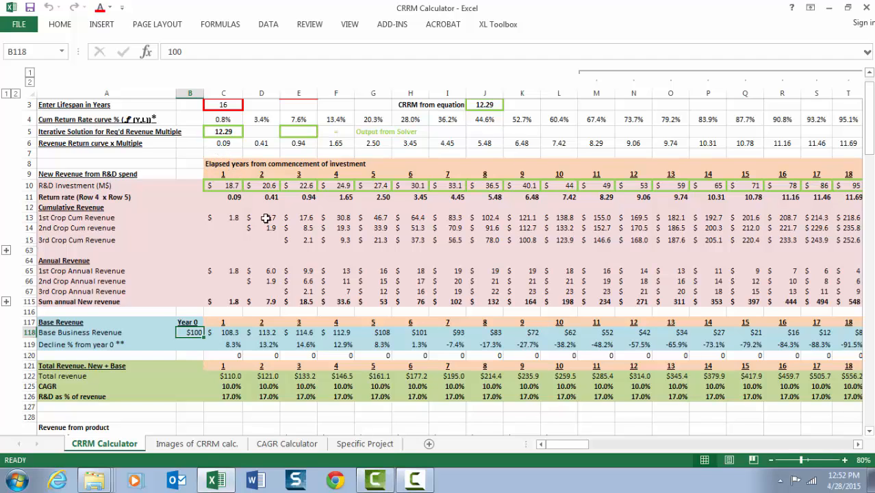
{"action": "left_click_drag", "start_coordinate": [567, 444], "coordinate": [578, 447]}
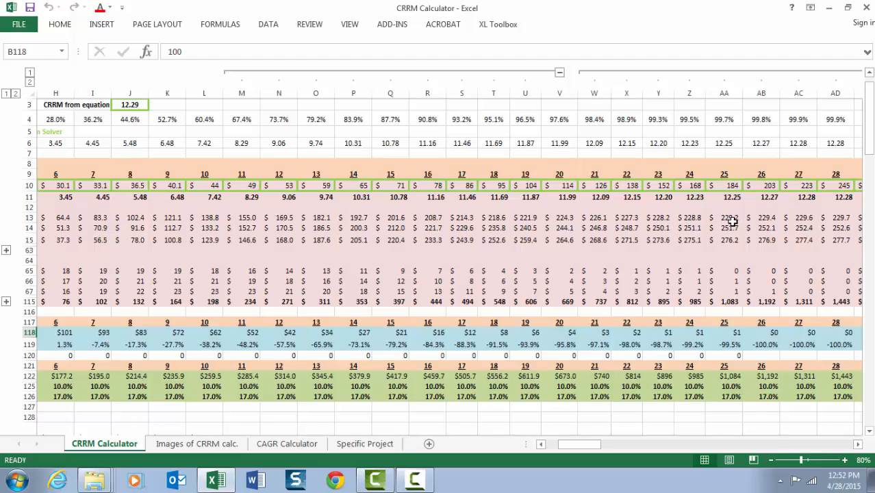
{"action": "left_click_drag", "start_coordinate": [594, 444], "coordinate": [573, 444]}
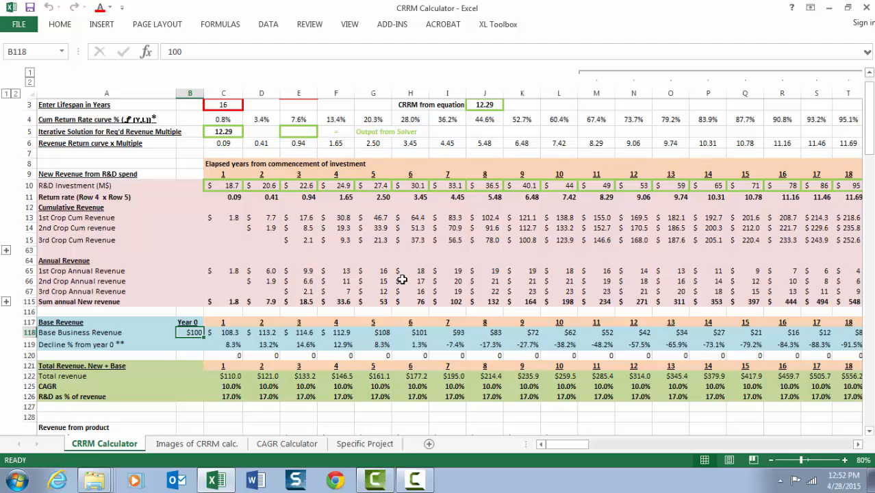
{"action": "left_click_drag", "start_coordinate": [402, 279], "coordinate": [96, 280]}
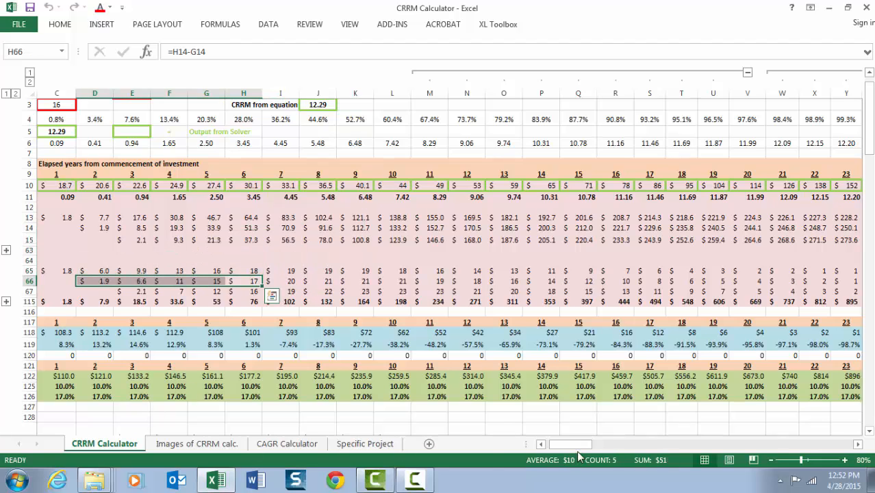
{"action": "left_click_drag", "start_coordinate": [566, 444], "coordinate": [560, 448]}
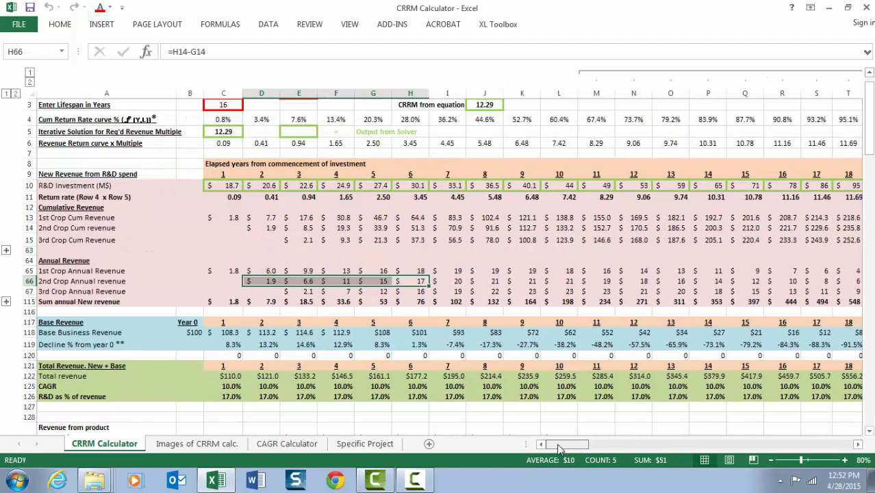
Check the CAGR and R&D as % of revenue rows for the early years against the target inputs.
{"action": "left_click", "coordinate": [234, 386]}
{"action": "left_click", "coordinate": [271, 388]}
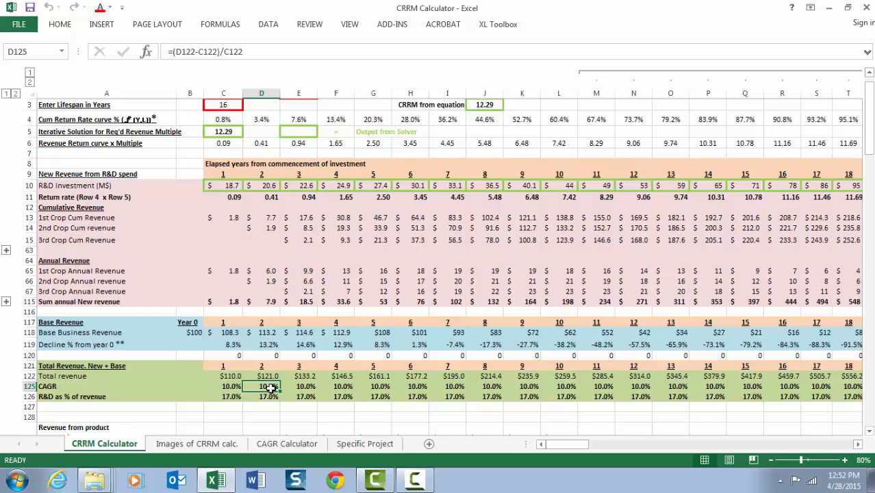
{"action": "key", "text": "Down"}
{"action": "key", "text": "Left"}
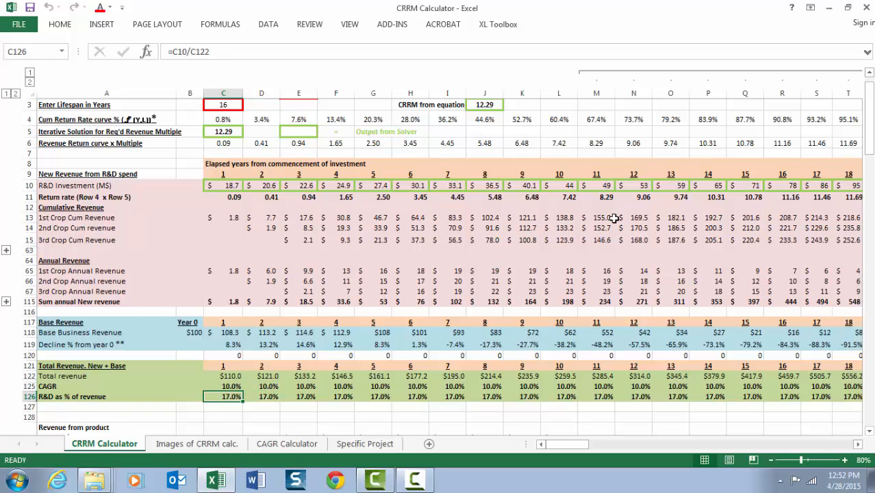
{"action": "left_click_drag", "start_coordinate": [870, 118], "coordinate": [871, 112]}
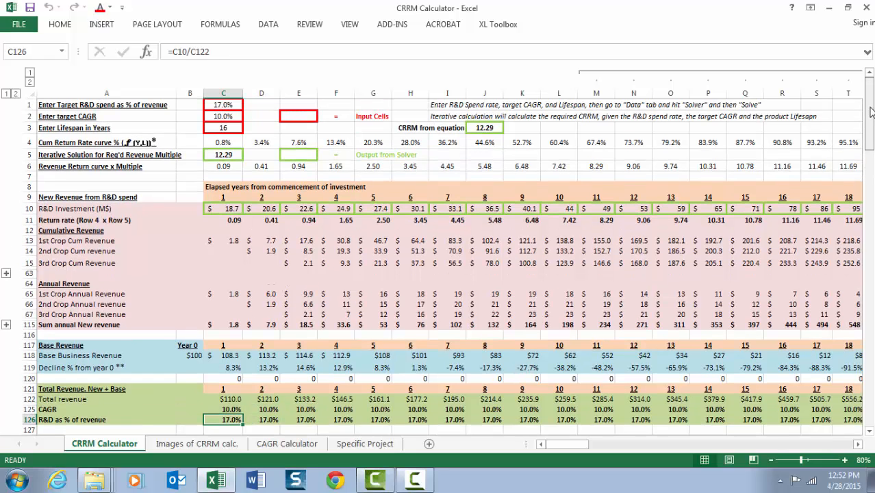